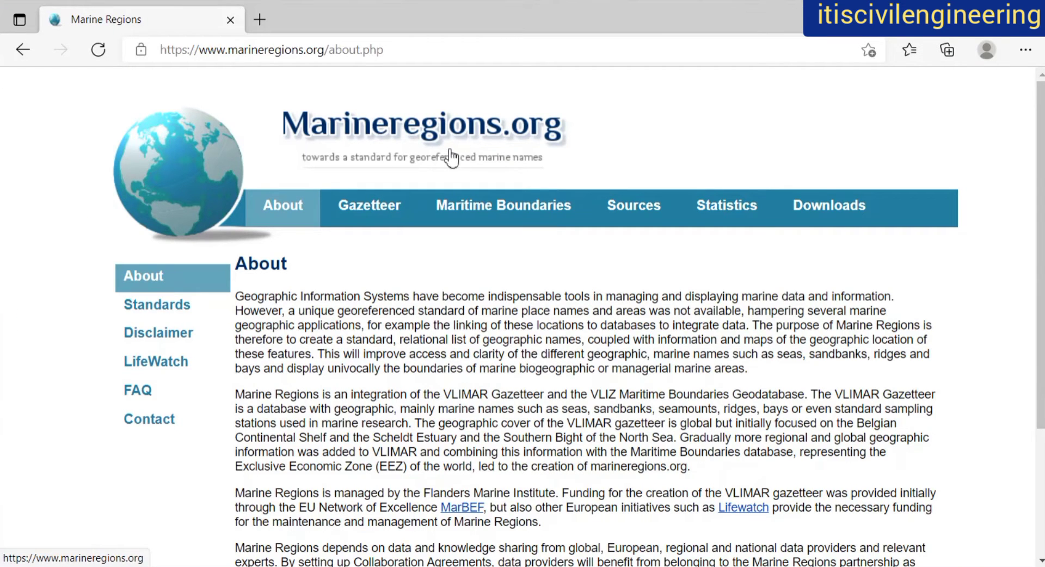
# - Query the maritime boundaries database for Cyprus, keeping Exclusive Economic Zones as the zone type
pyautogui.click(527, 213)
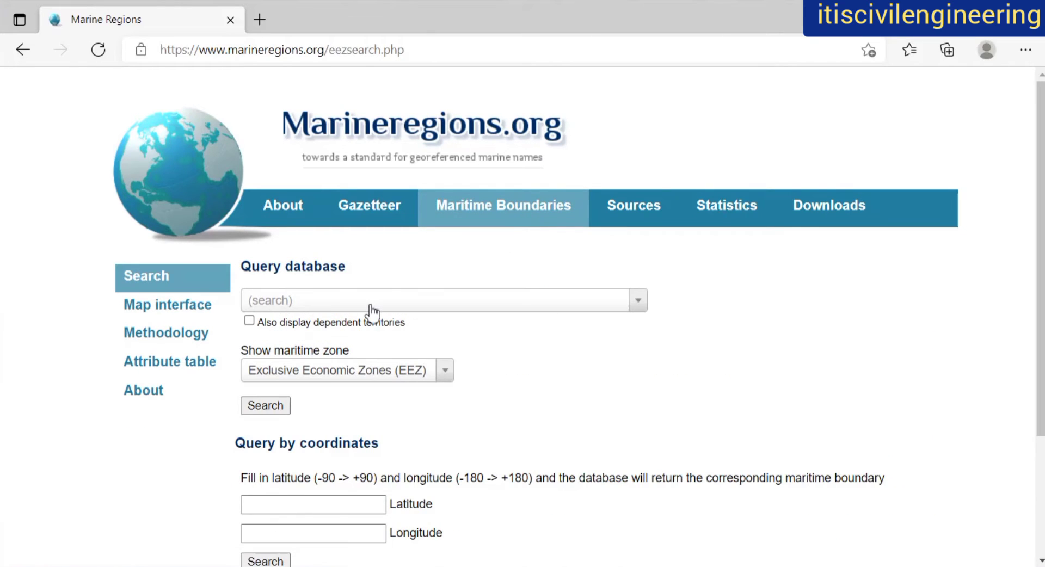
pyautogui.click(372, 311)
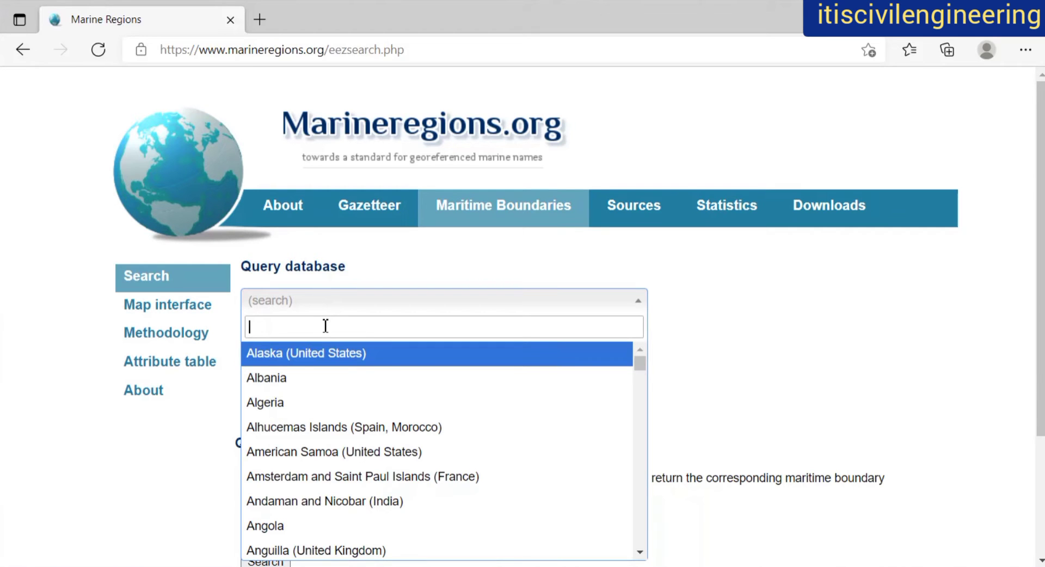
pyautogui.scroll(-10, 325, 455)
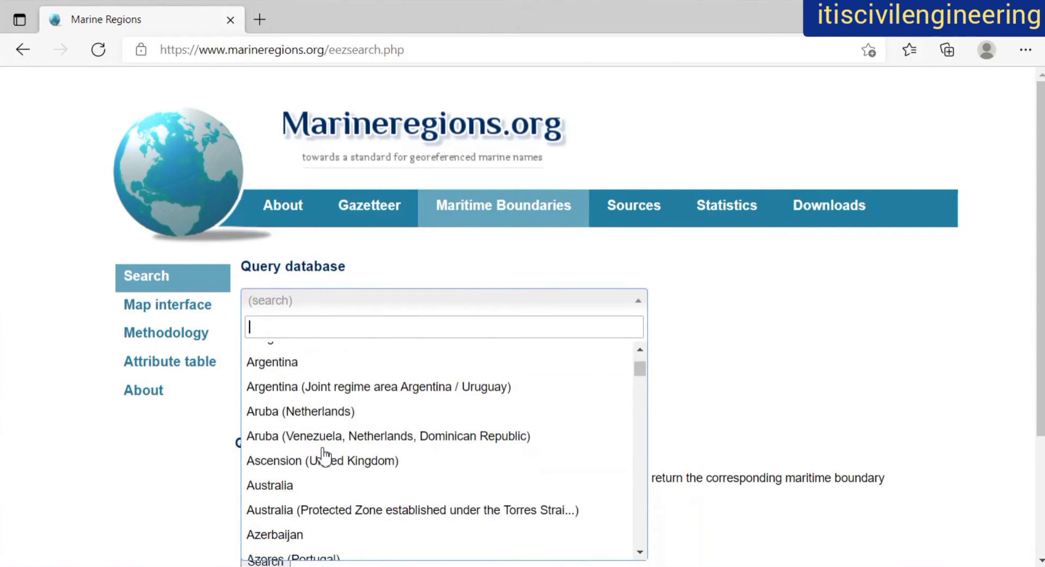
pyautogui.scroll(-12, 325, 455)
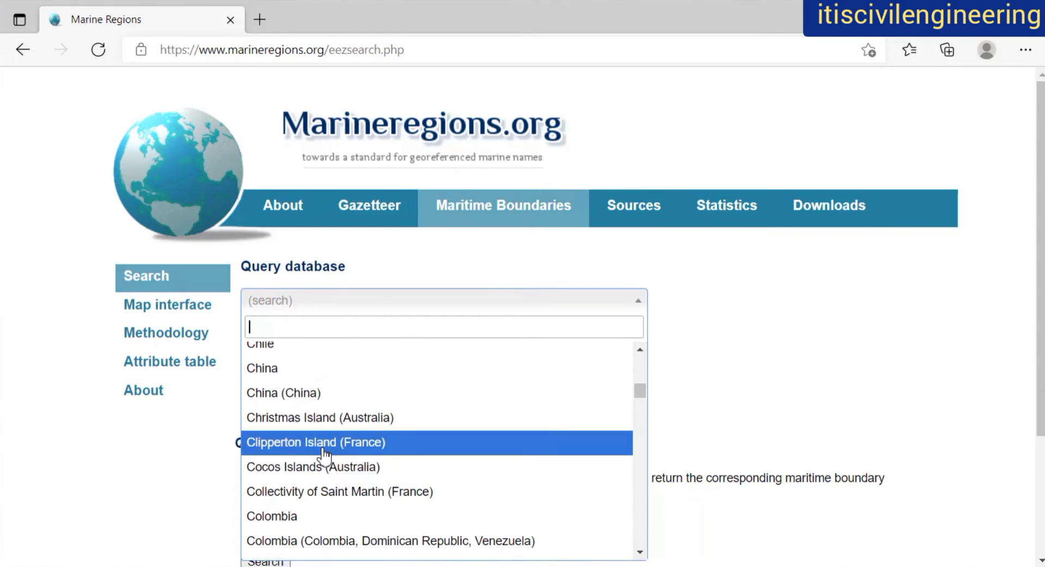
pyautogui.scroll(-7, 325, 455)
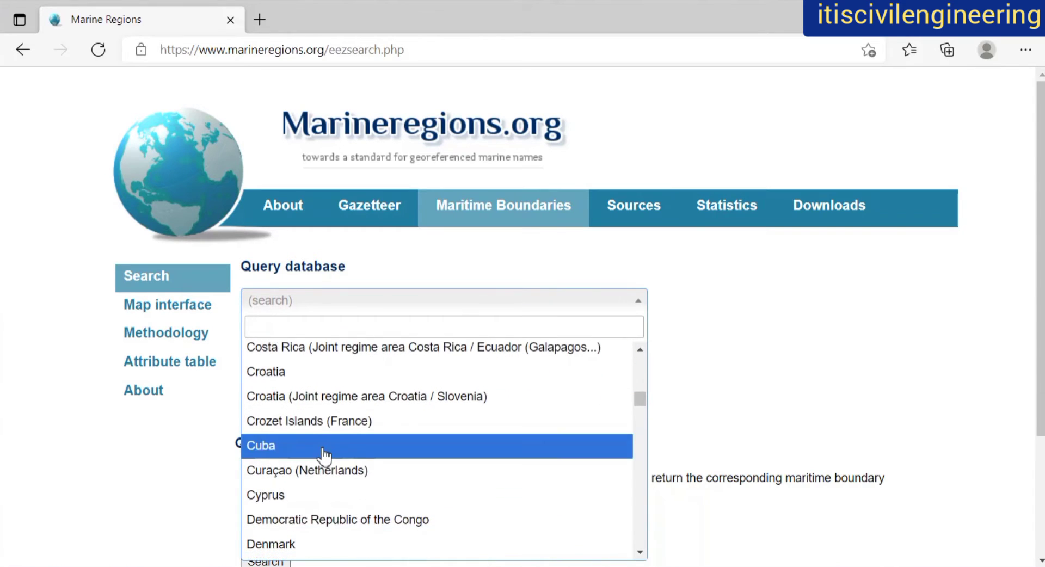
pyautogui.click(308, 443)
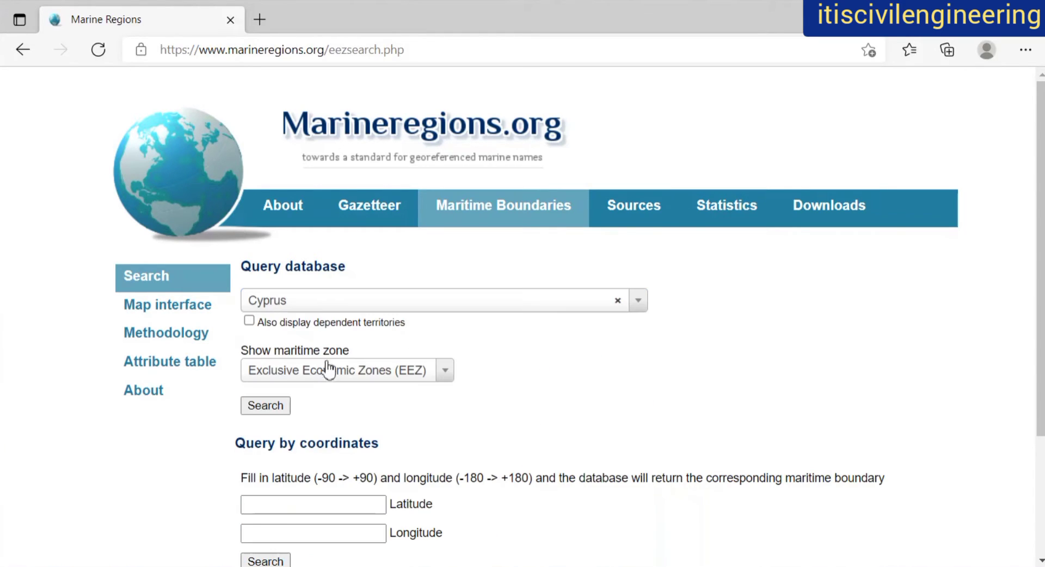
# - Run the Cyprus EEZ search and scroll the details page down to the 'Download: As GML' link
pyautogui.click(259, 408)
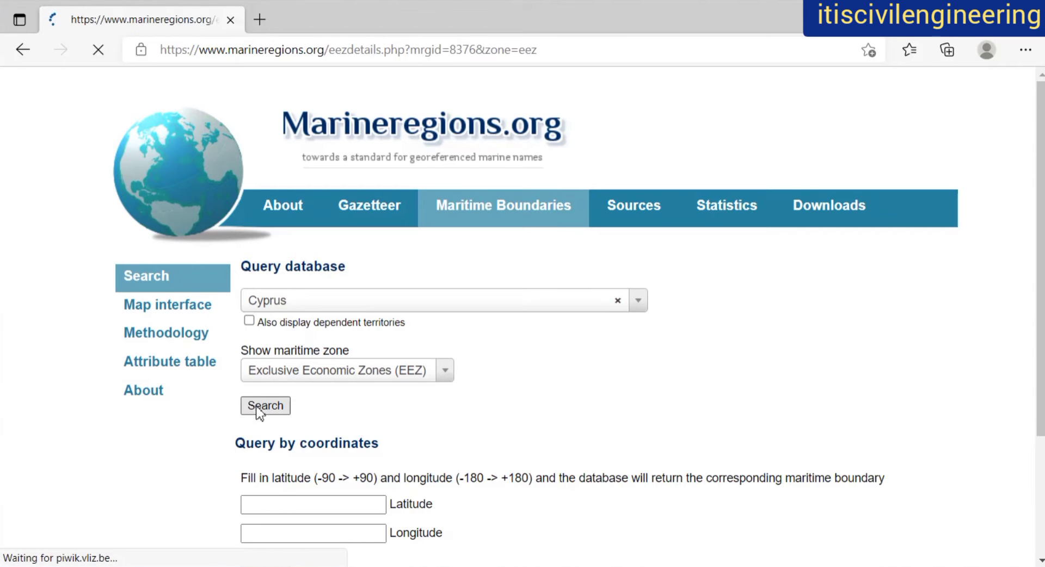
pyautogui.scroll(-10, 433, 378)
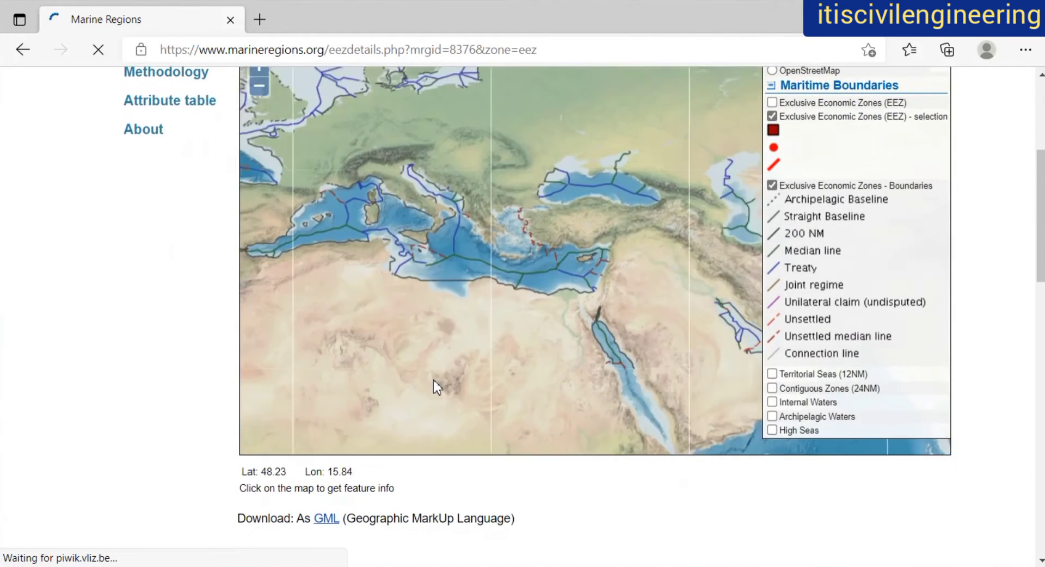
pyautogui.scroll(-2, 436, 386)
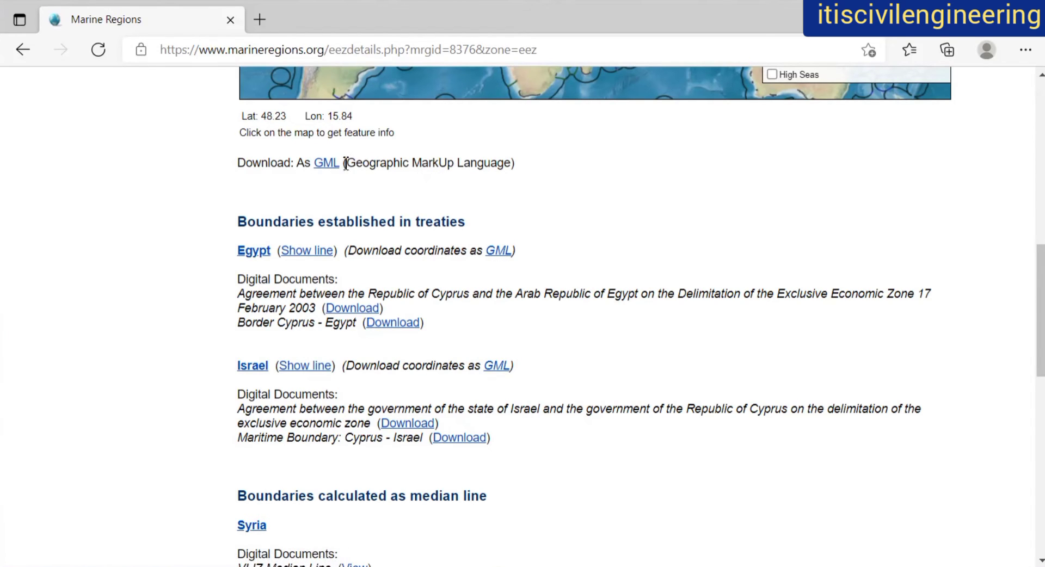
# - Save the GML link target into Downloads under the file name cyprus
pyautogui.rightClick(327, 163)
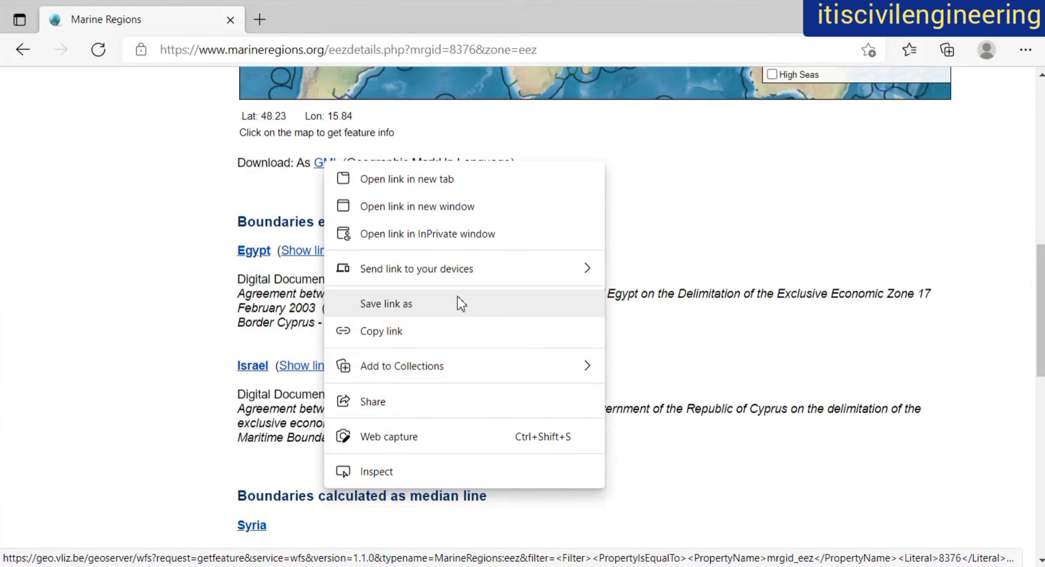
pyautogui.click(400, 302)
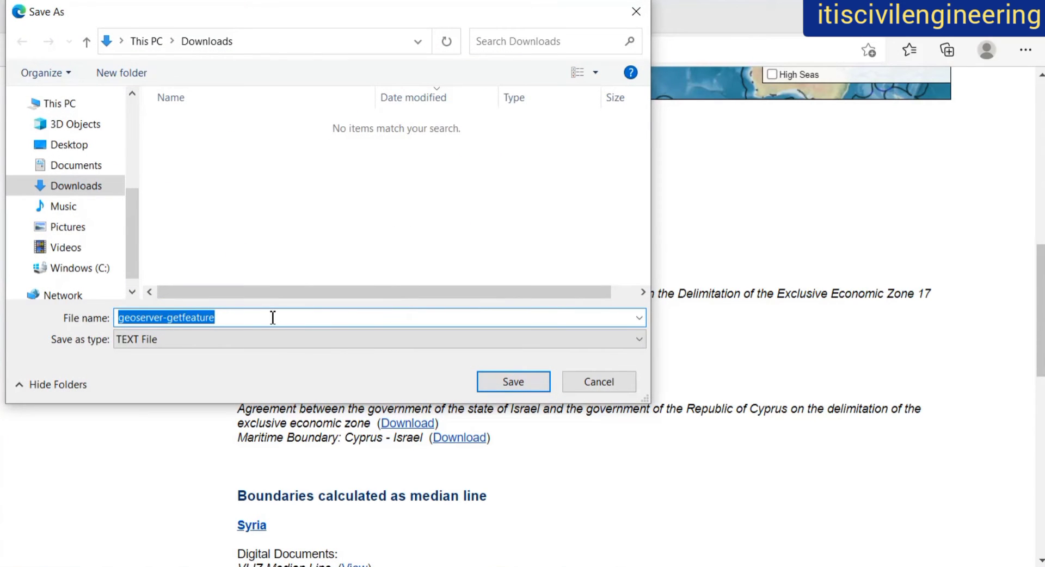
pyautogui.press('BackSpace')
pyautogui.write('c')
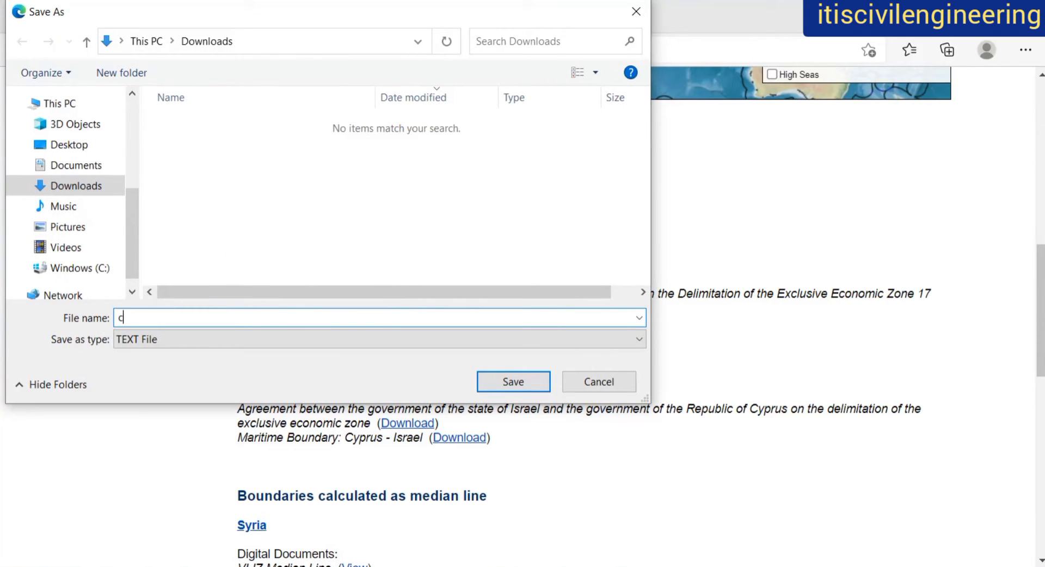
pyautogui.write('yprus')
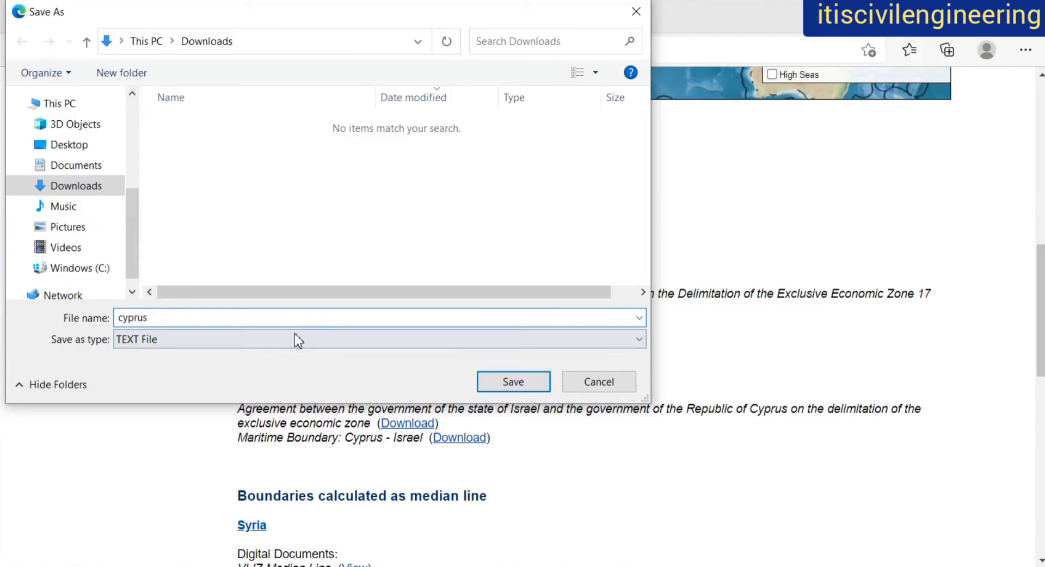
pyautogui.click(513, 383)
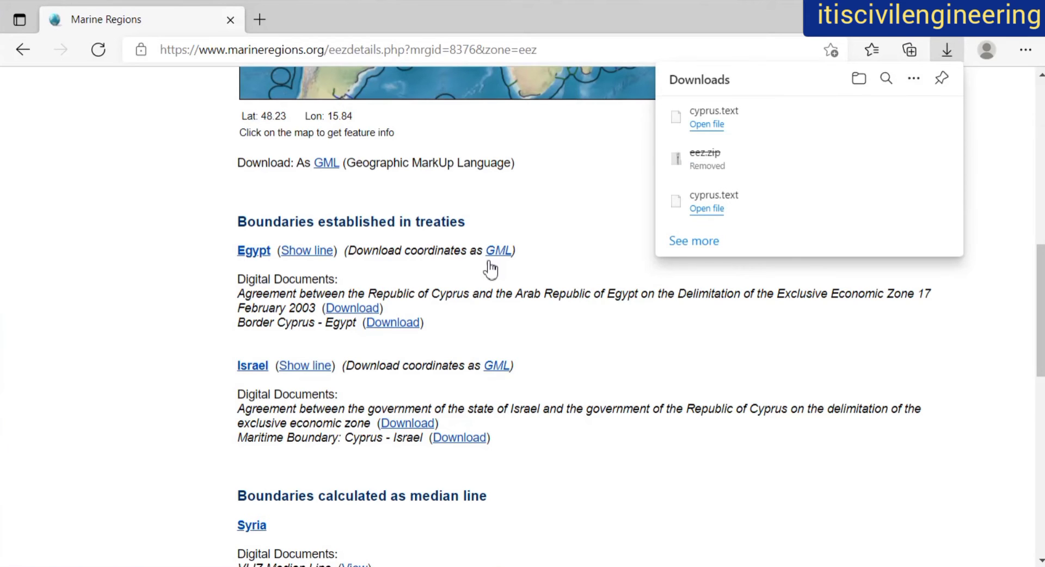
# - Add Downloads\cyprus.text to the QGIS project through Layer > Add Layer > Add Vector Layer
pyautogui.hotkey('alt', 'Tab')
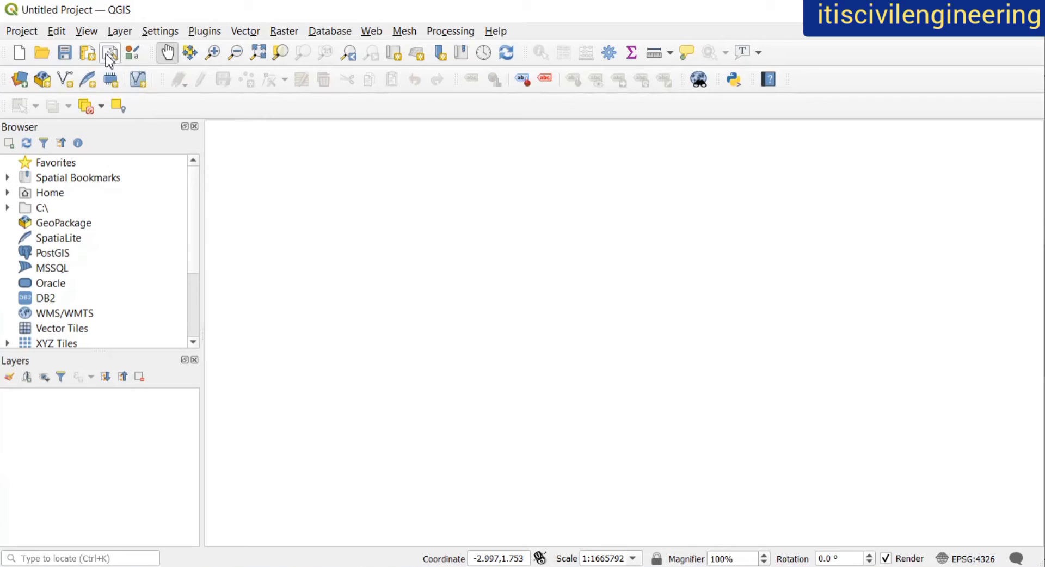
pyautogui.click(120, 36)
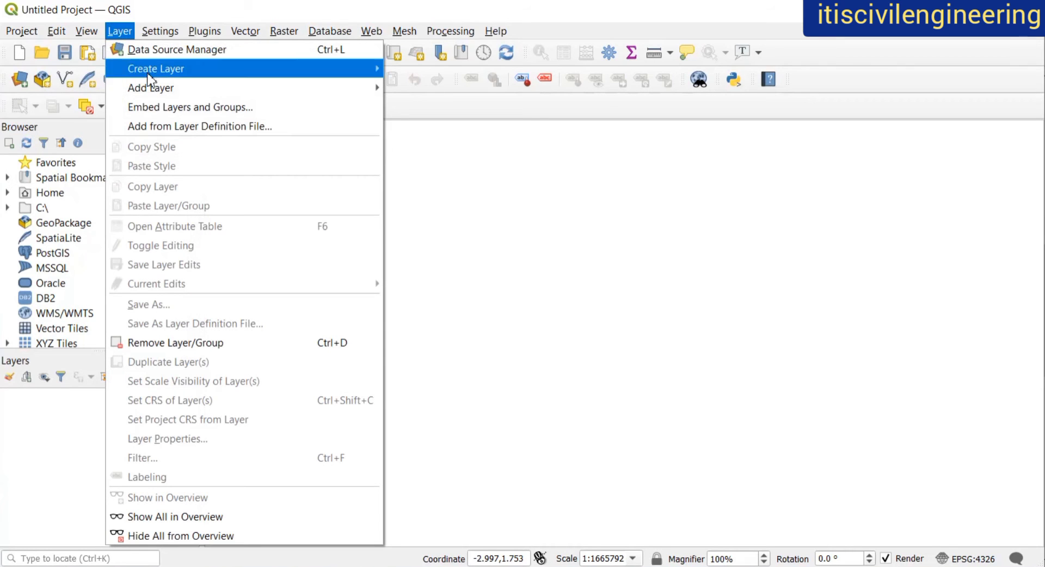
pyautogui.moveTo(160, 93)
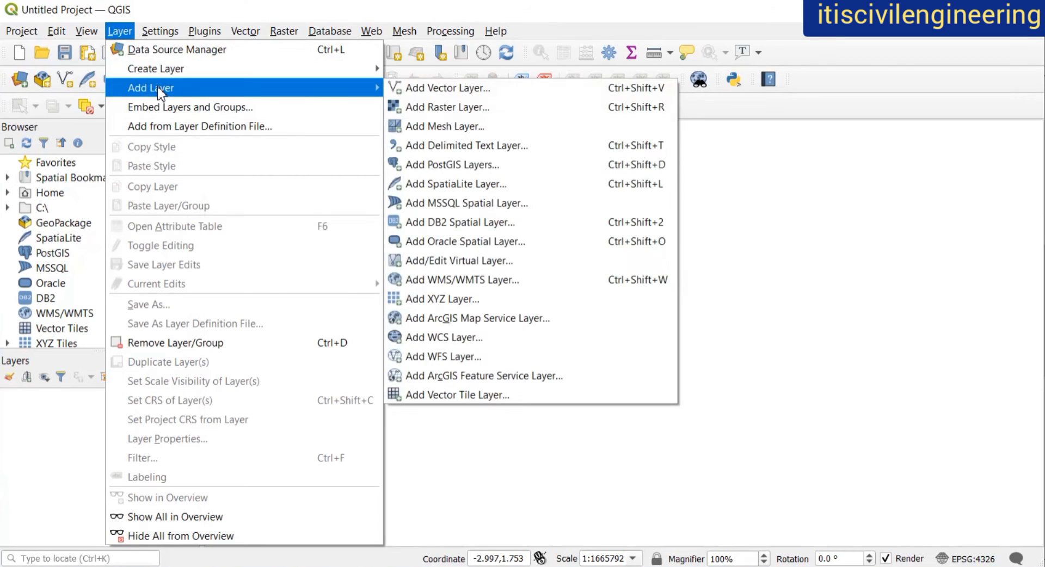
pyautogui.click(450, 90)
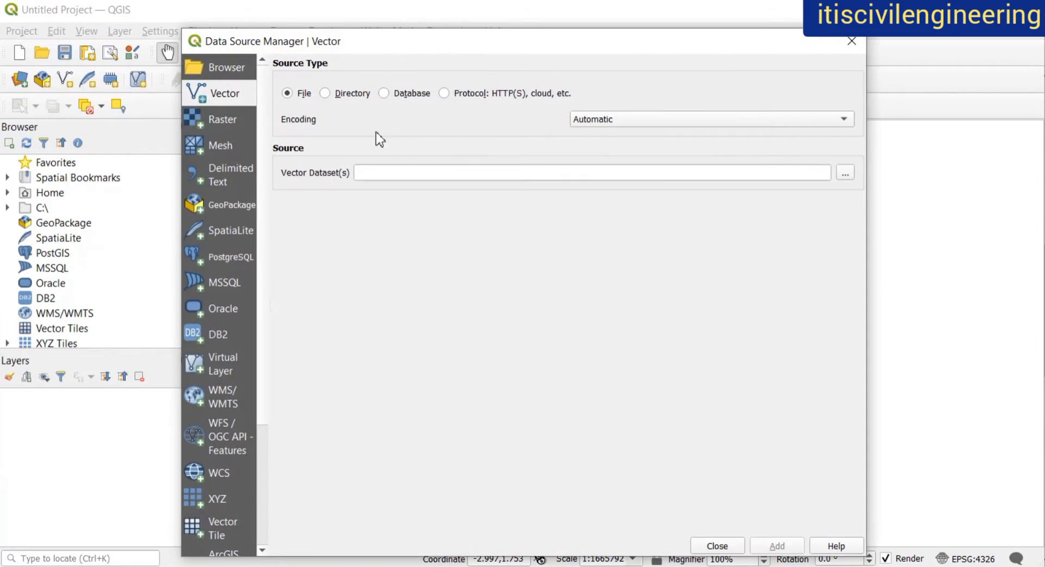
pyautogui.click(846, 173)
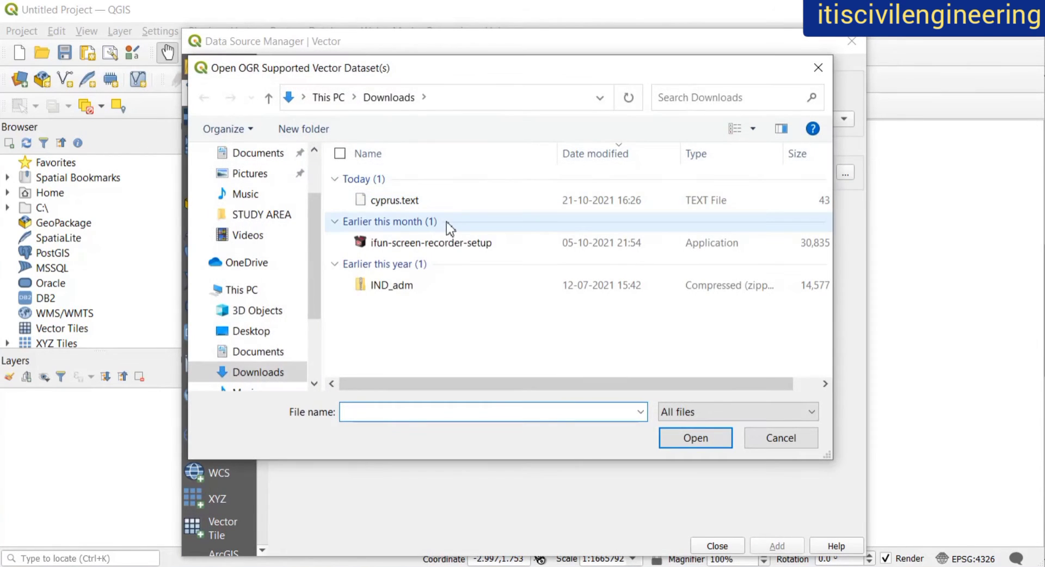
pyautogui.click(438, 205)
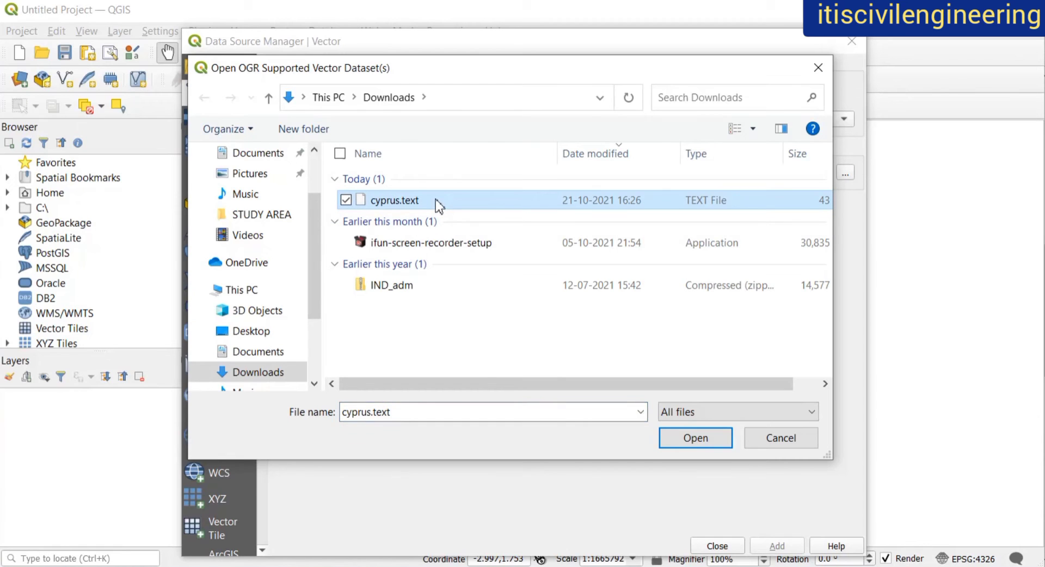
pyautogui.click(694, 438)
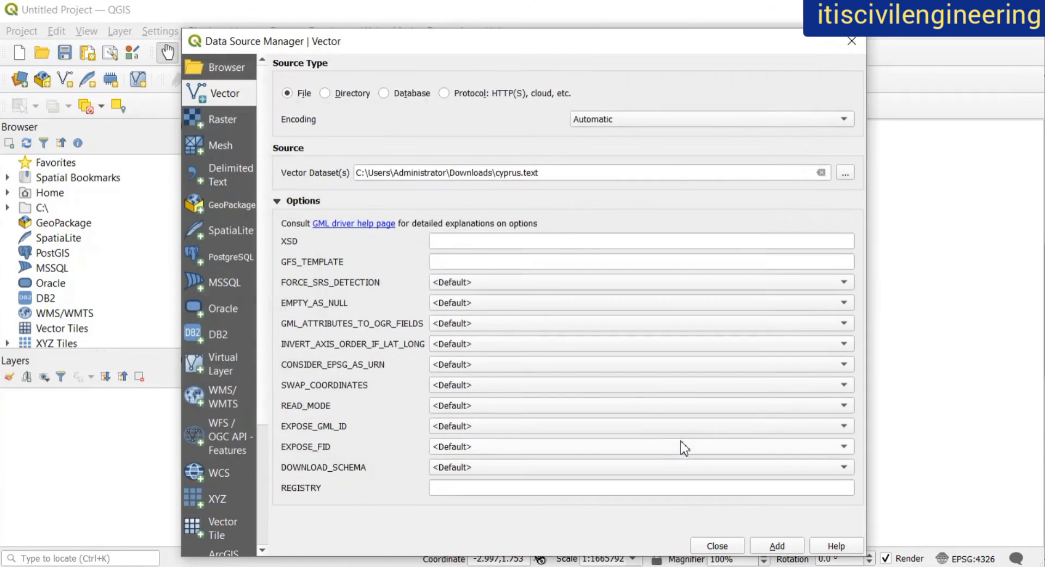
pyautogui.click(777, 548)
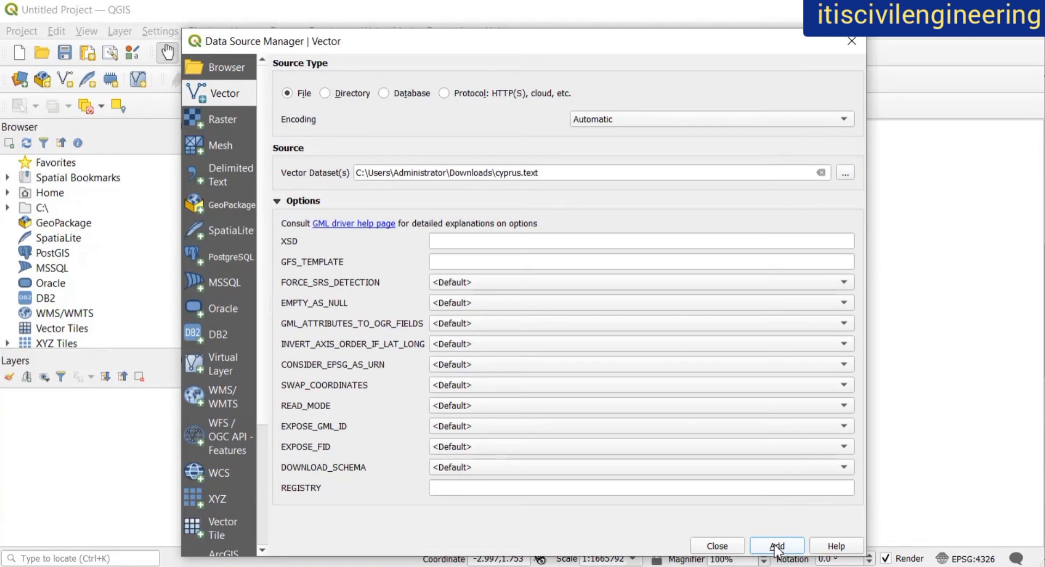
# - Close the Data Source Manager, zoom out on the cyprus eez polygon, then go back to the Marine Regions Cyprus page
pyautogui.click(705, 547)
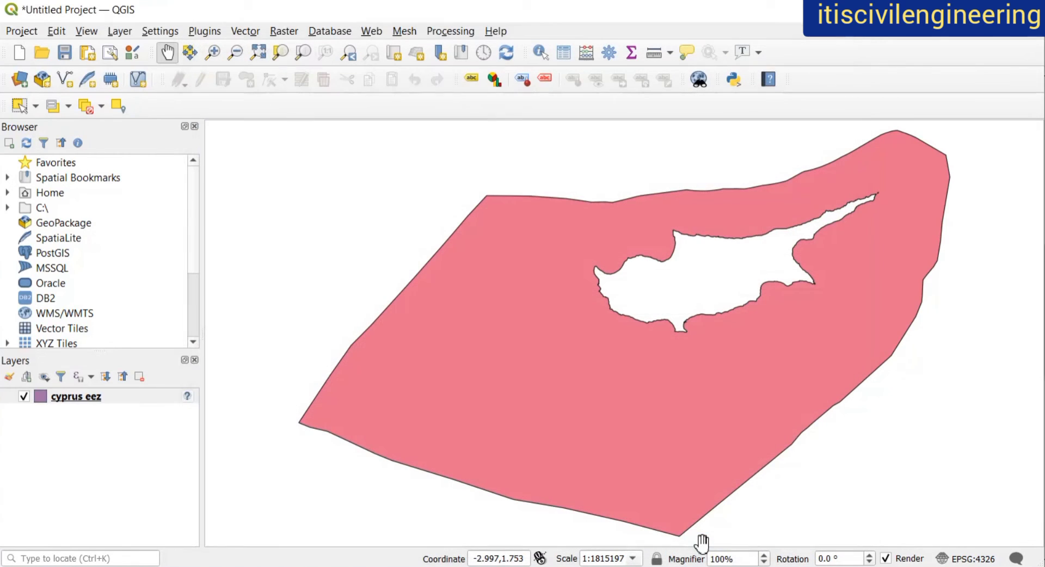
pyautogui.scroll(-1, 506, 321)
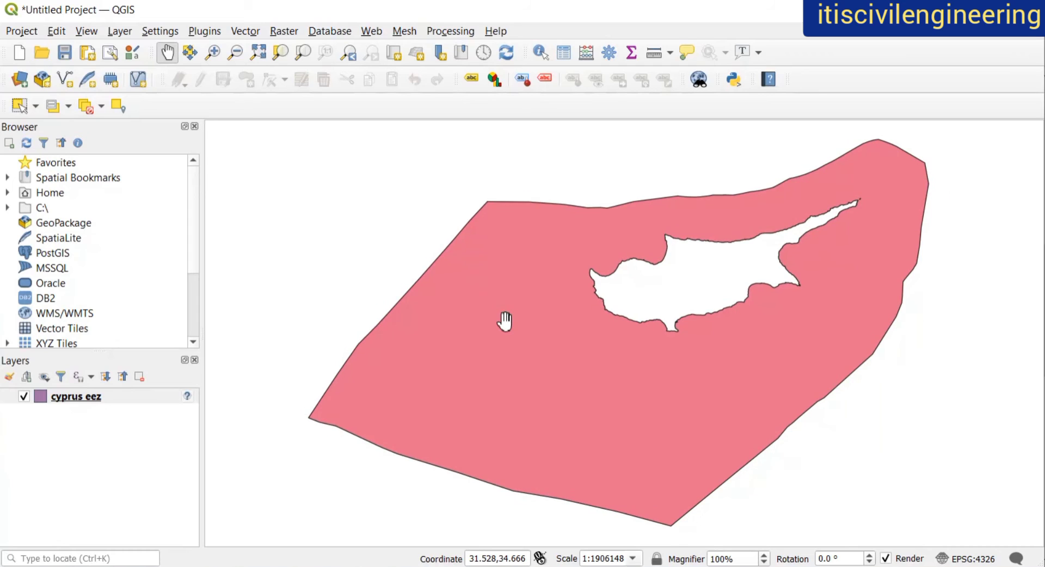
pyautogui.scroll(-1, 505, 321)
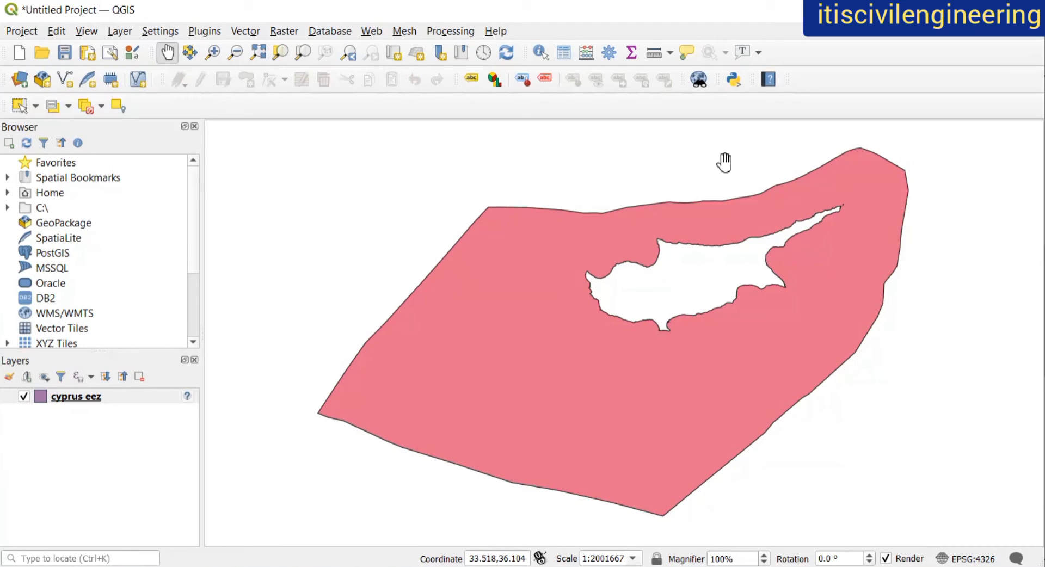
pyautogui.hotkey('alt', 'Tab')
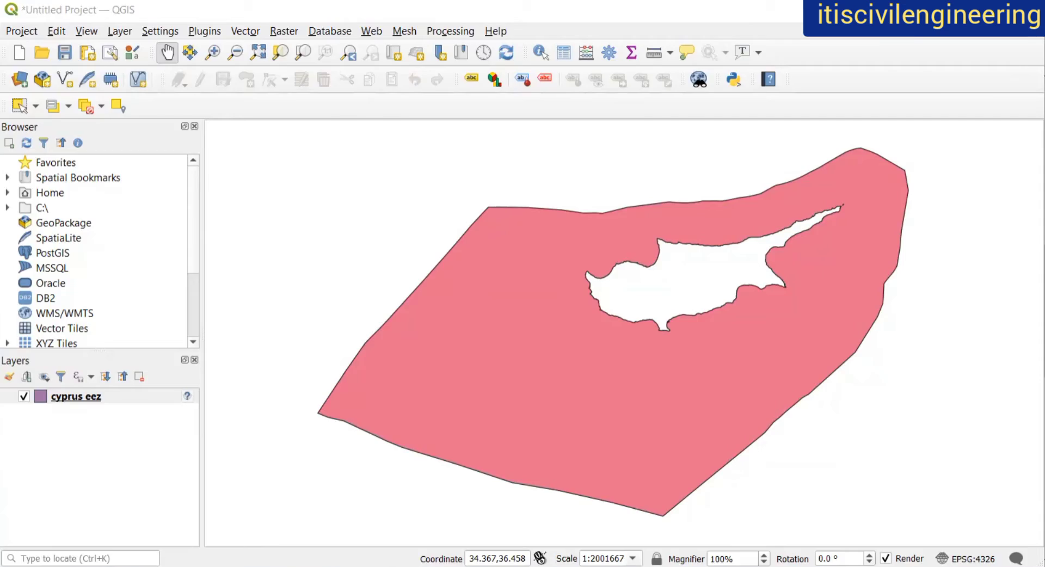
pyautogui.scroll(5, 613, 205)
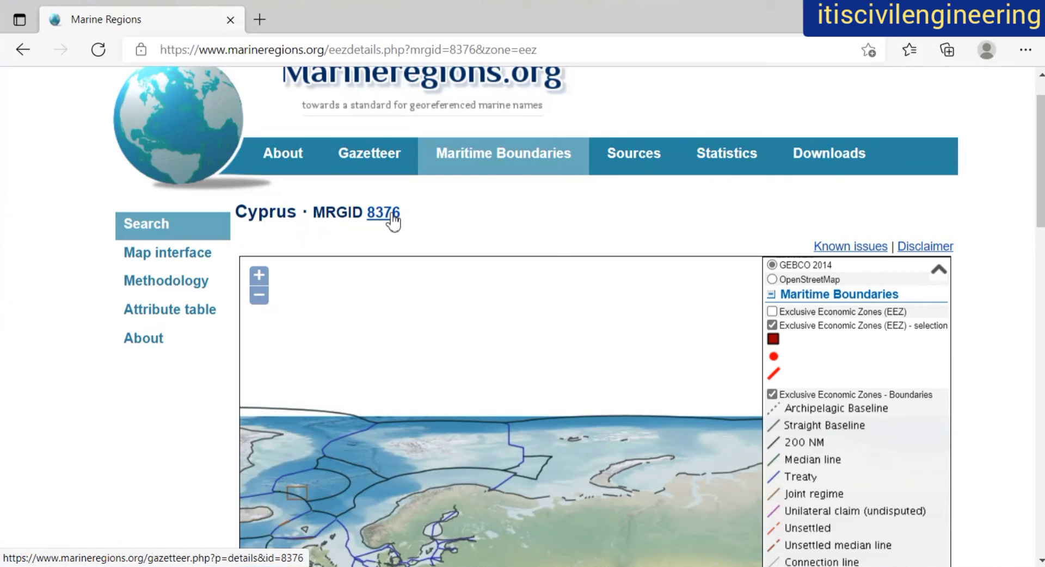
# - From the MRGID 8376 gazetteer page, download the Cyprus EEZ in Shapefile format as eez.zip
pyautogui.click(380, 219)
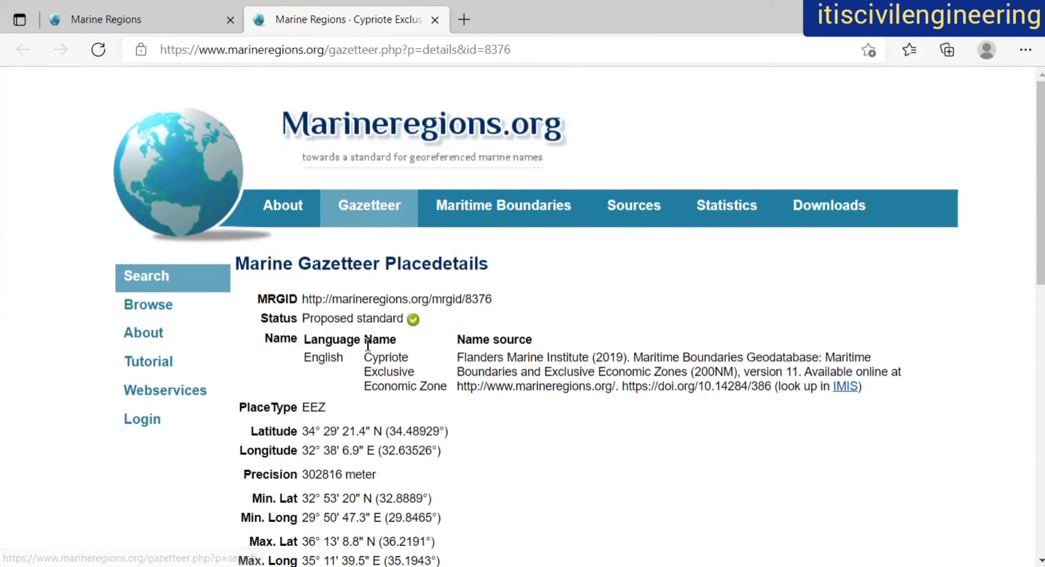
pyautogui.scroll(-10, 366, 350)
pyautogui.scroll(-3, 366, 350)
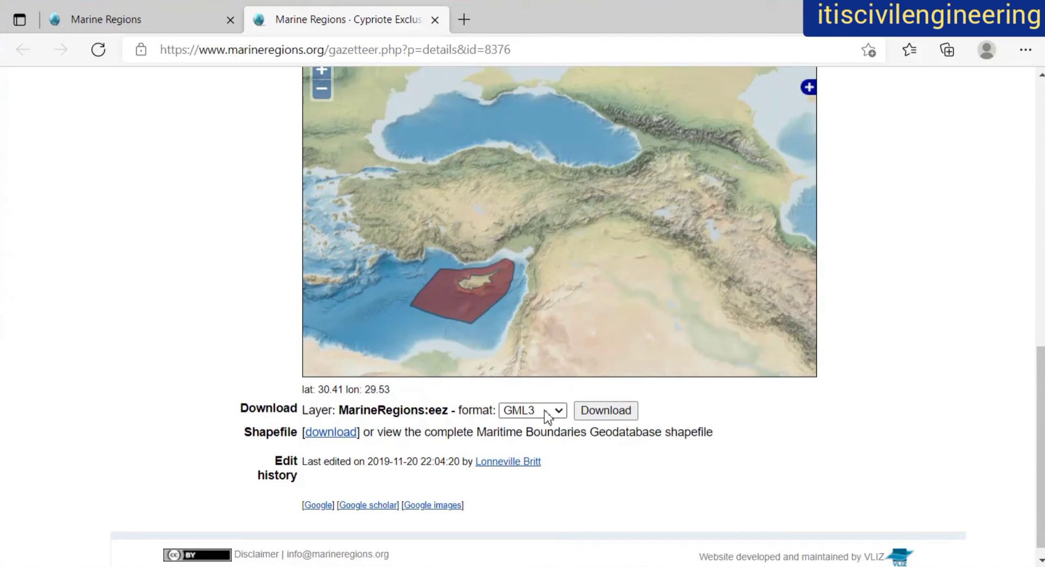
pyautogui.click(547, 417)
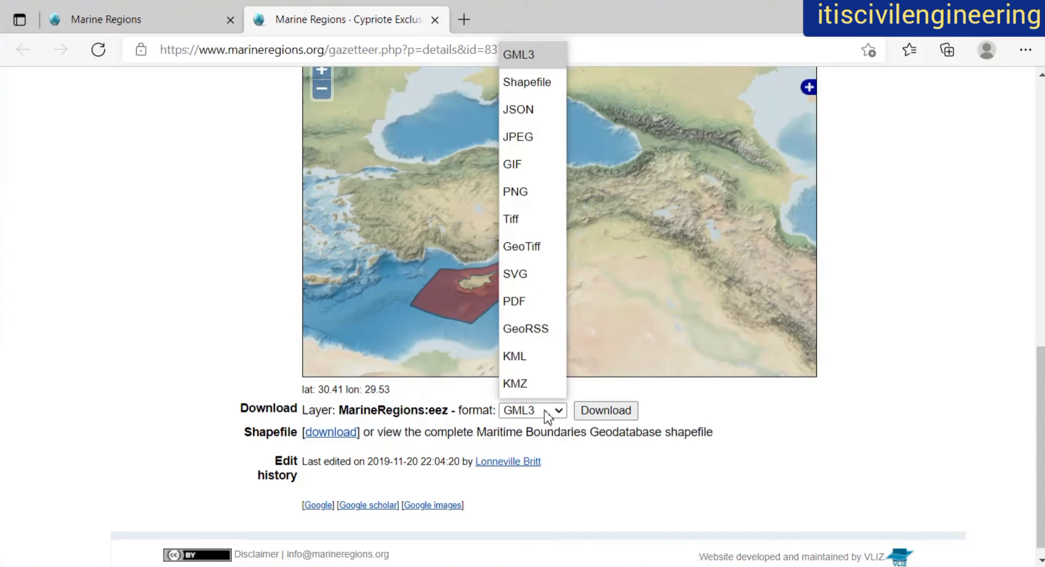
pyautogui.click(527, 82)
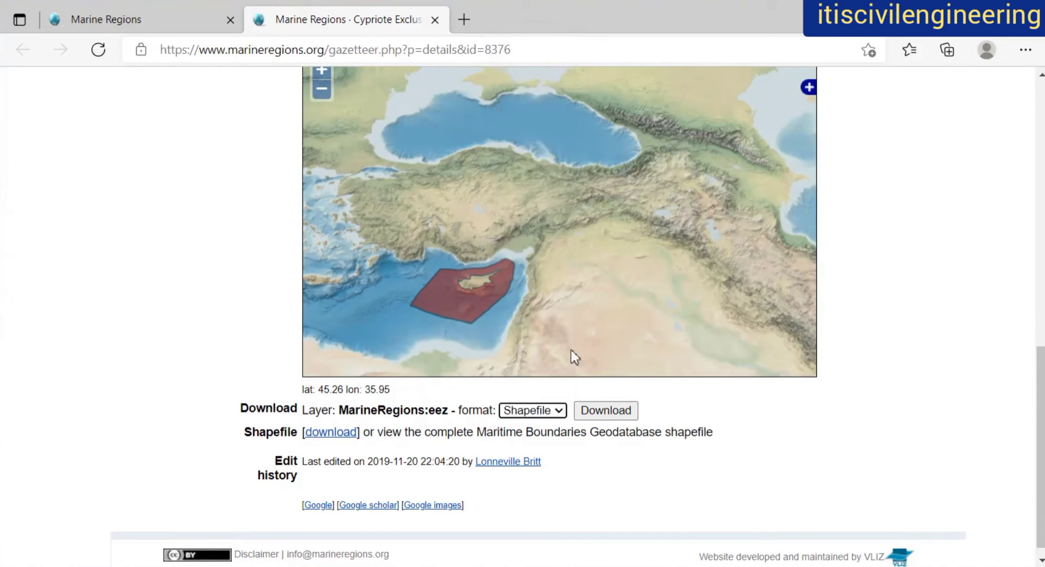
pyautogui.click(622, 414)
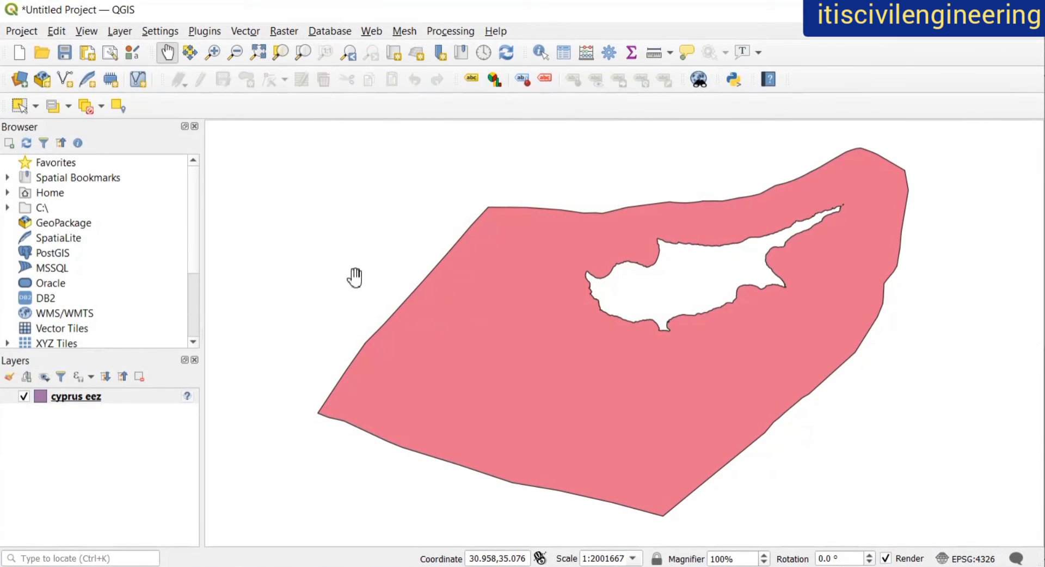
# - Hide the cyprus eez layer and add the downloaded eez.zip as a vector dataset
pyautogui.click(25, 396)
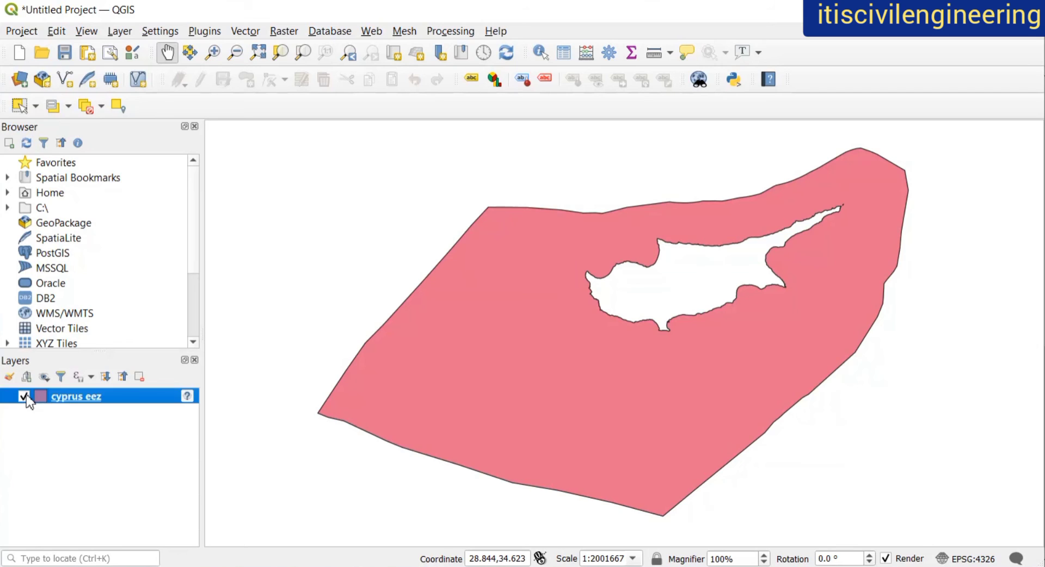
pyautogui.click(122, 35)
pyautogui.moveTo(159, 82)
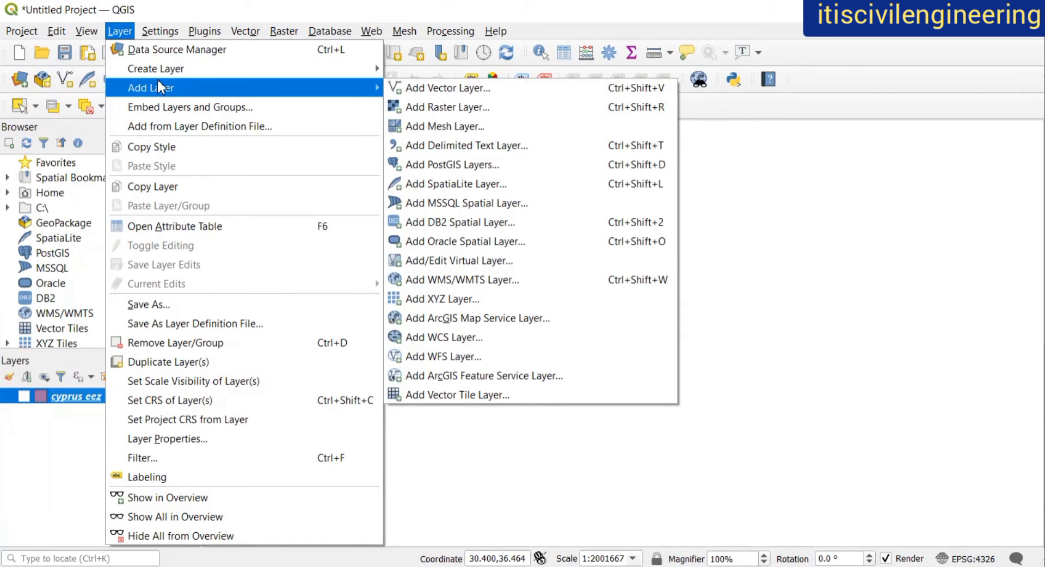
pyautogui.click(442, 88)
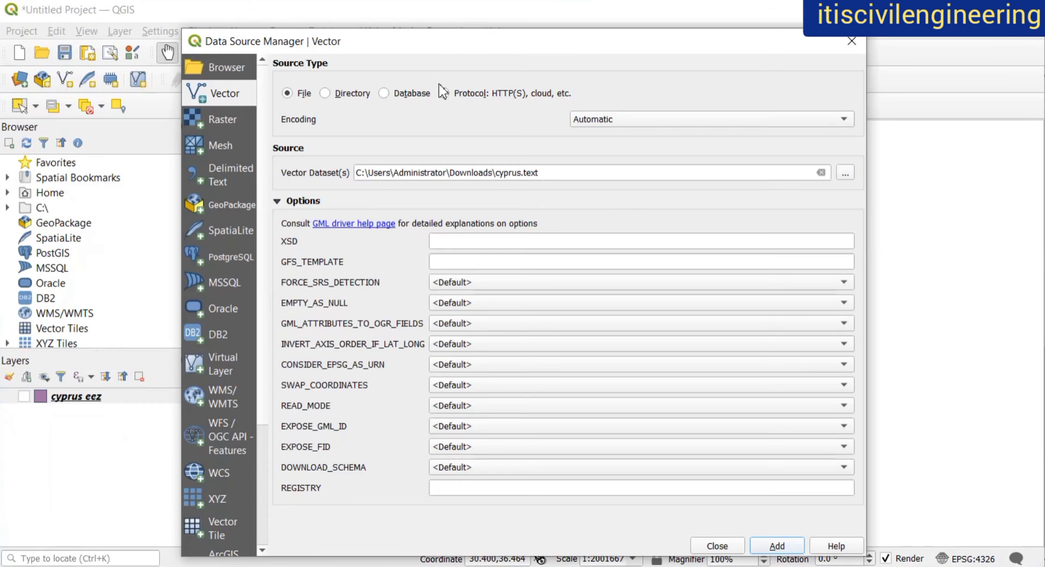
pyautogui.click(846, 173)
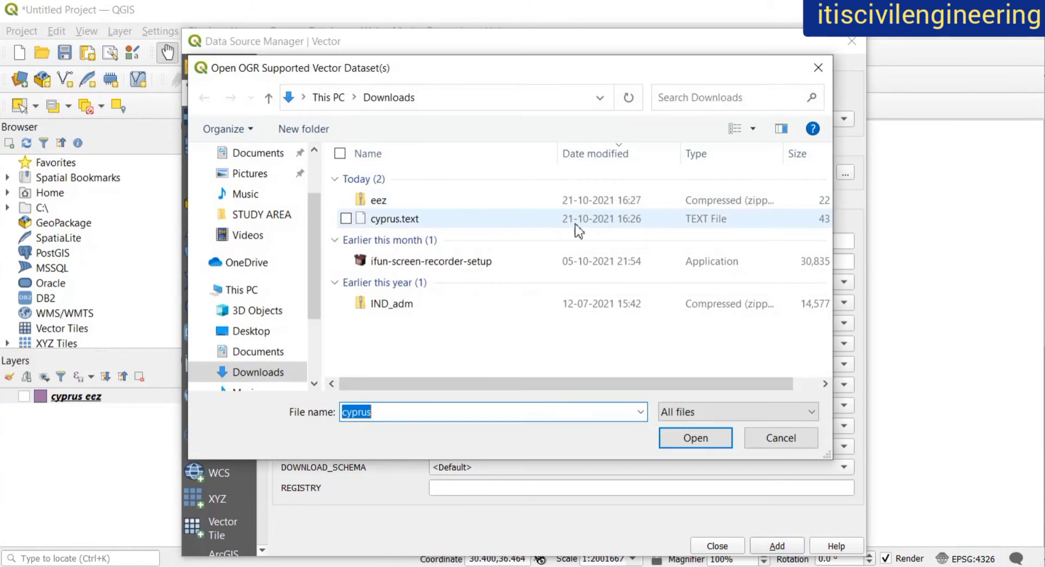
pyautogui.click(469, 203)
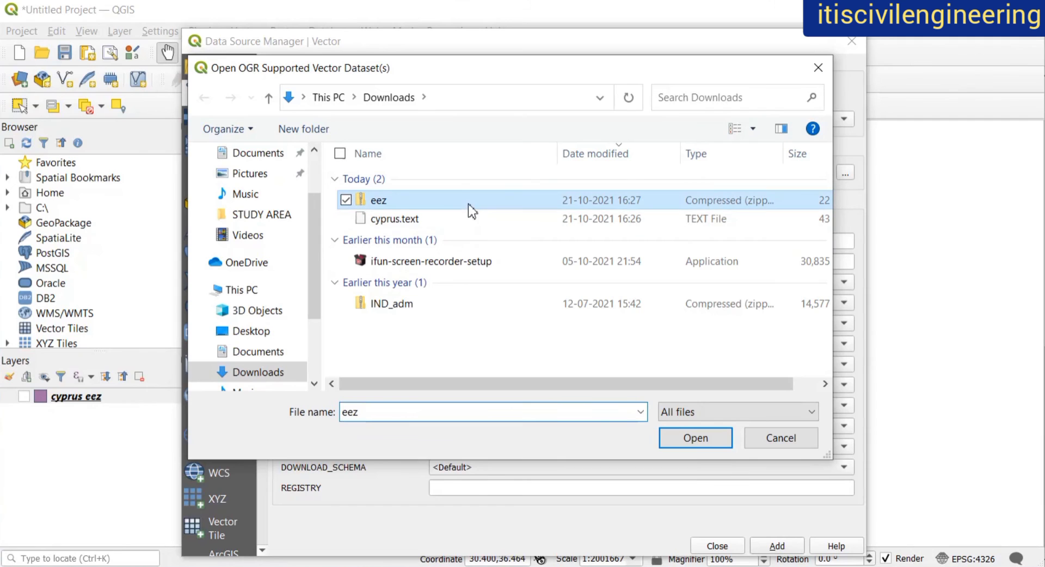
pyautogui.click(693, 439)
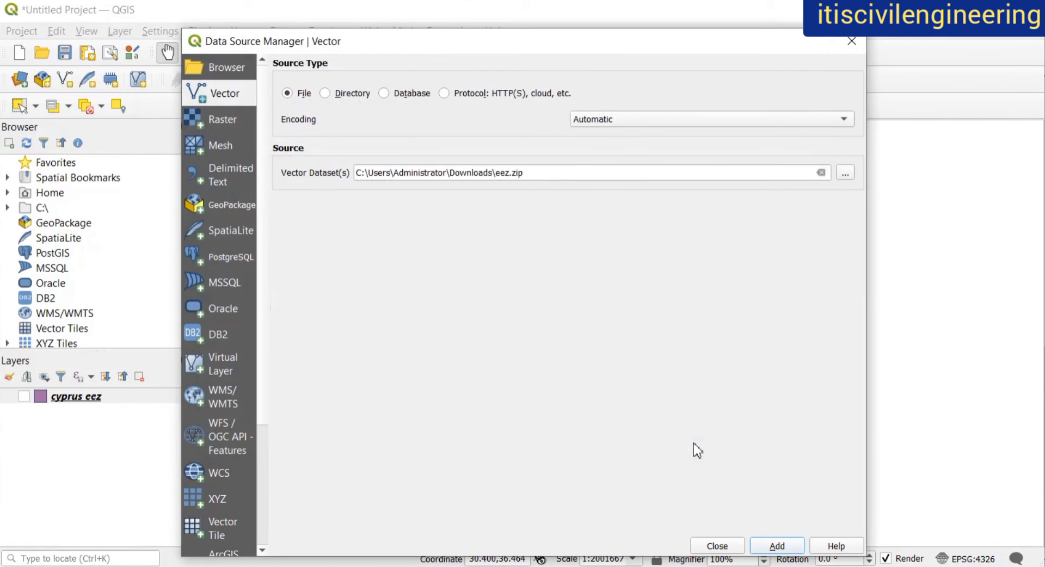
pyautogui.click(777, 545)
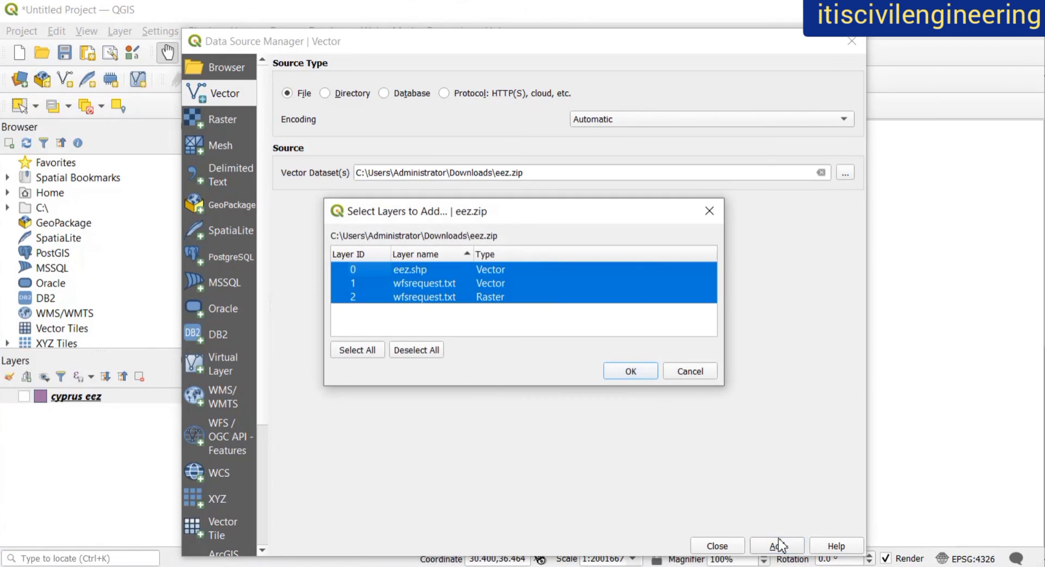
# - Load only eez.shp from the zip's contained layers and close the Data Source Manager
pyautogui.click(485, 260)
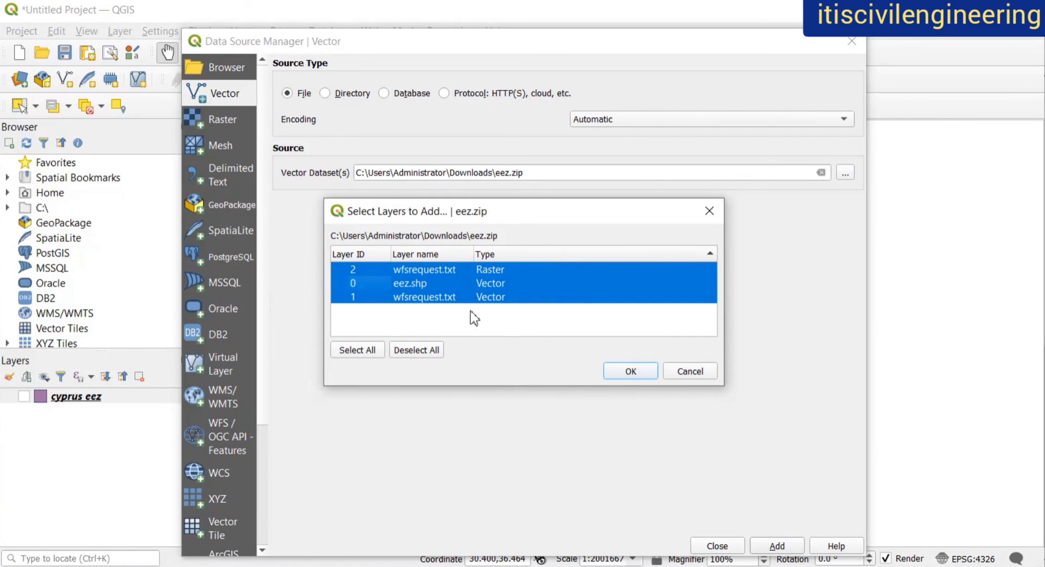
pyautogui.click(444, 282)
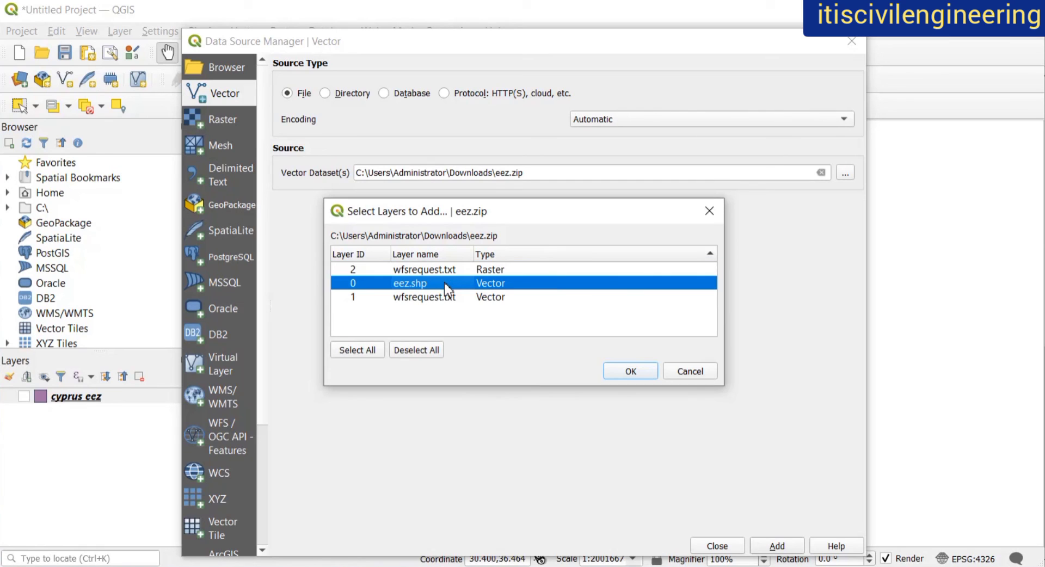
pyautogui.click(633, 372)
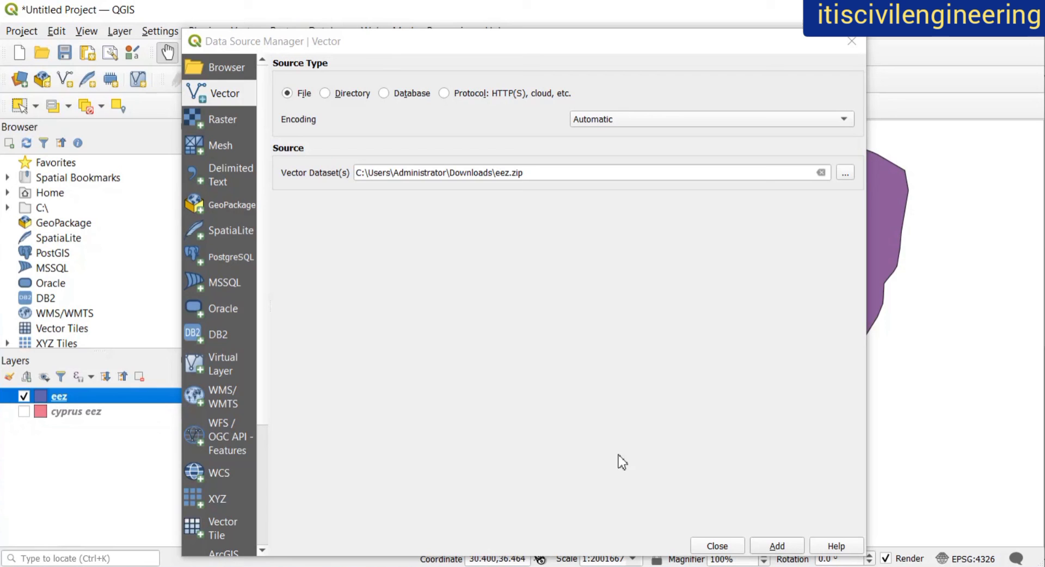
pyautogui.click(718, 546)
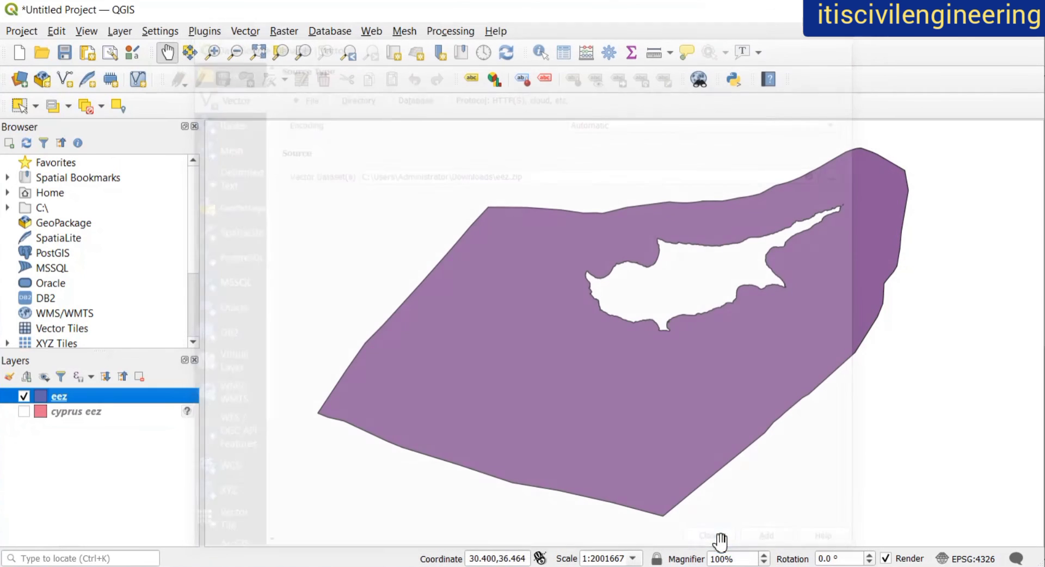
pyautogui.scroll(-1, 369, 336)
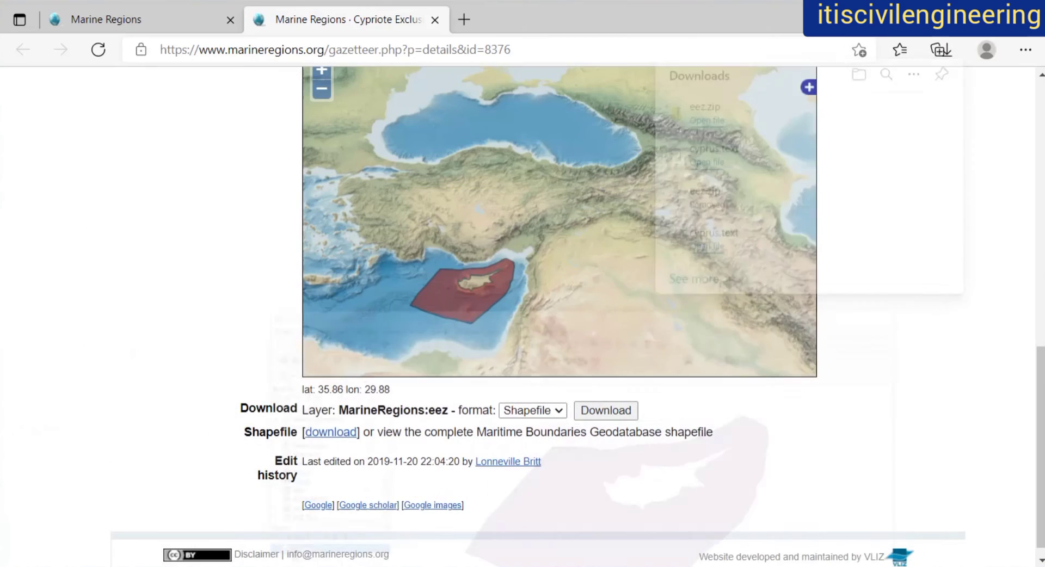
# - Scroll the Cypriote EEZ gazetteer page back up to its MRGID, coordinates and bounds
pyautogui.scroll(5, 569, 238)
pyautogui.scroll(5, 569, 238)
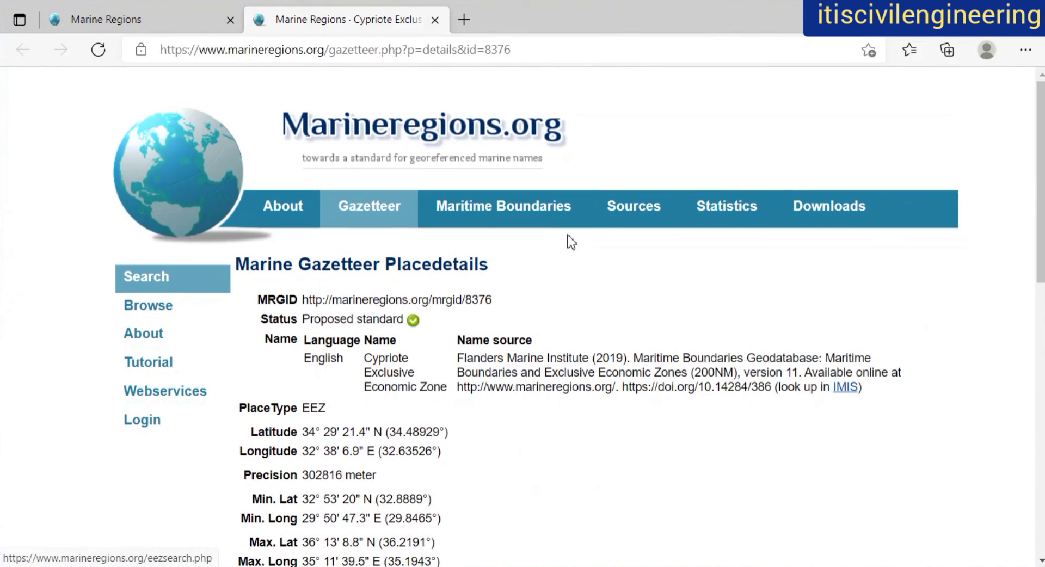